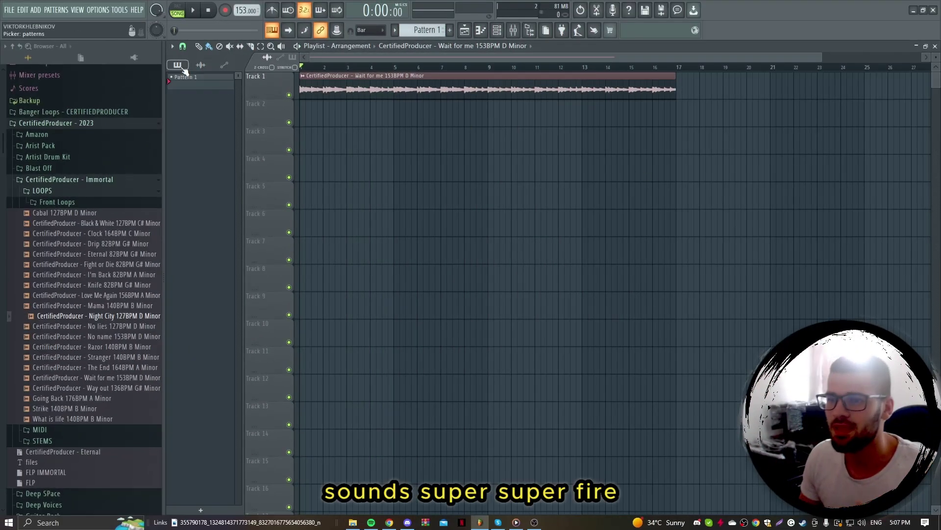
Place Pattern 1 on Track 2 as a four-bar clip and repeat it four times, covering the full 16-bar loop.
drag(185, 77, 268, 104)
drag(321, 118, 346, 118)
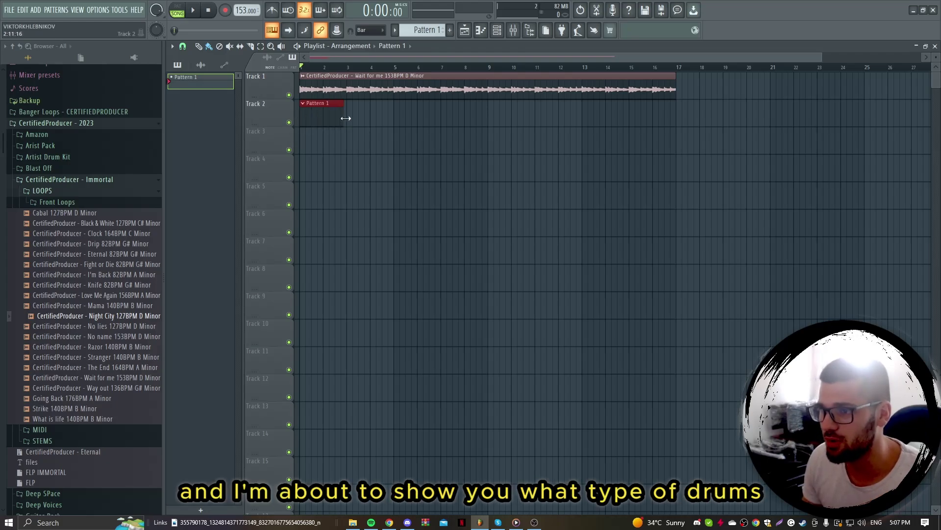
key(ctrl+b)
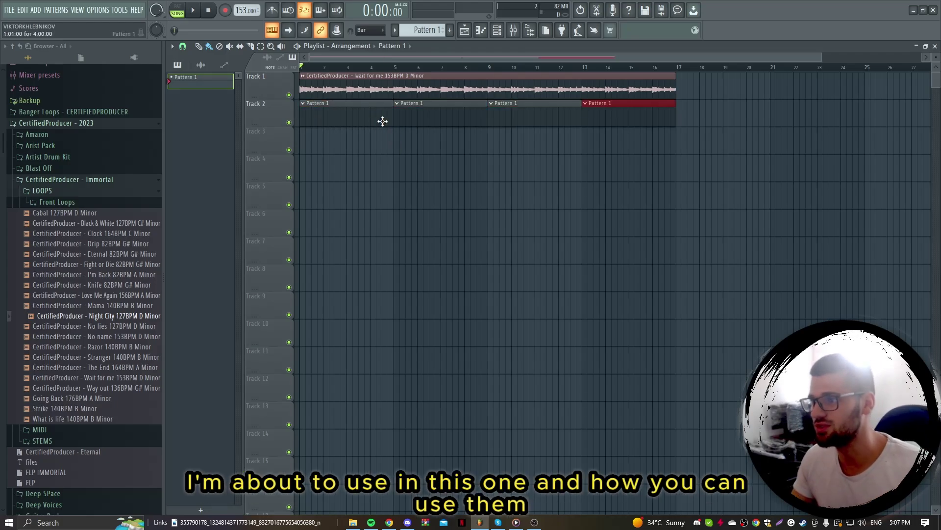
Load the i_hihat3 sample from the Lil Baby Same Thing folder as a channel in the channel rack.
click(504, 30)
click(83, 182)
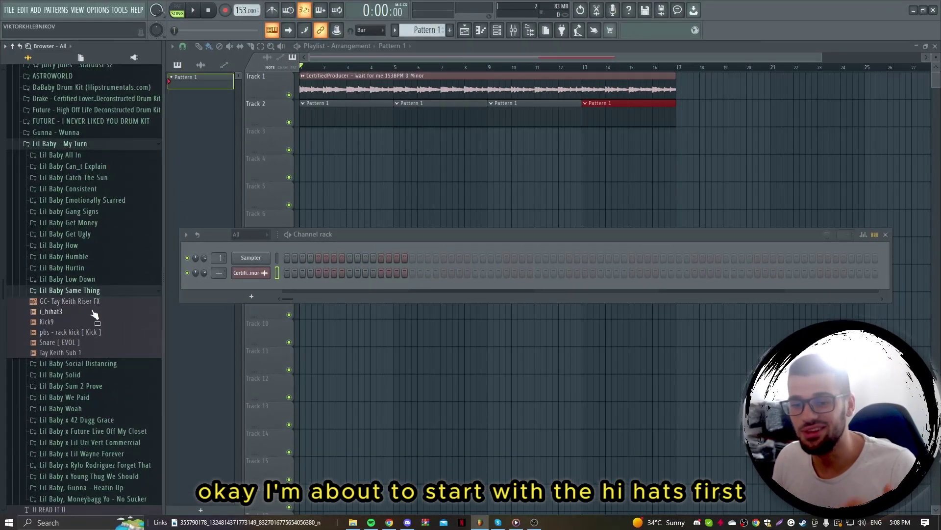
drag(92, 318, 240, 283)
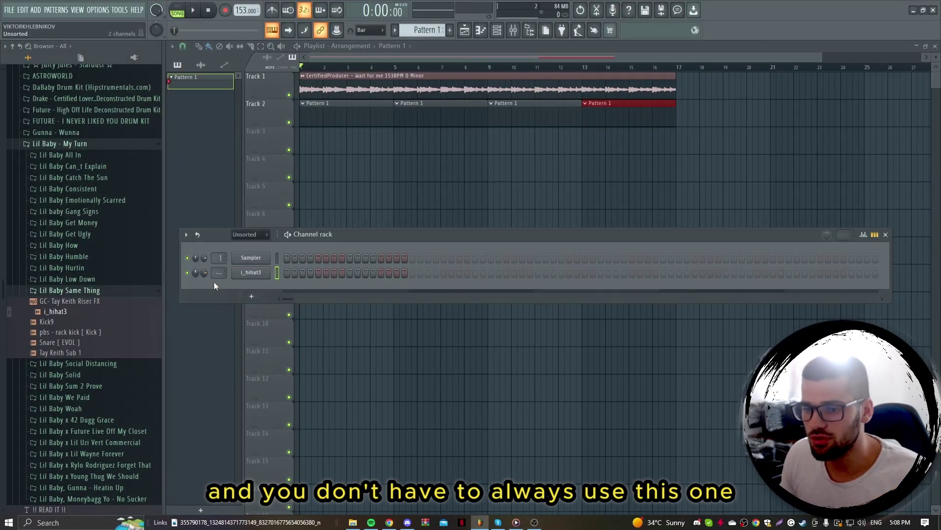
Try filling the i_hihat3 channel on every second step and play it back with the loop.
right_click(278, 274)
click(451, 304)
key(space)
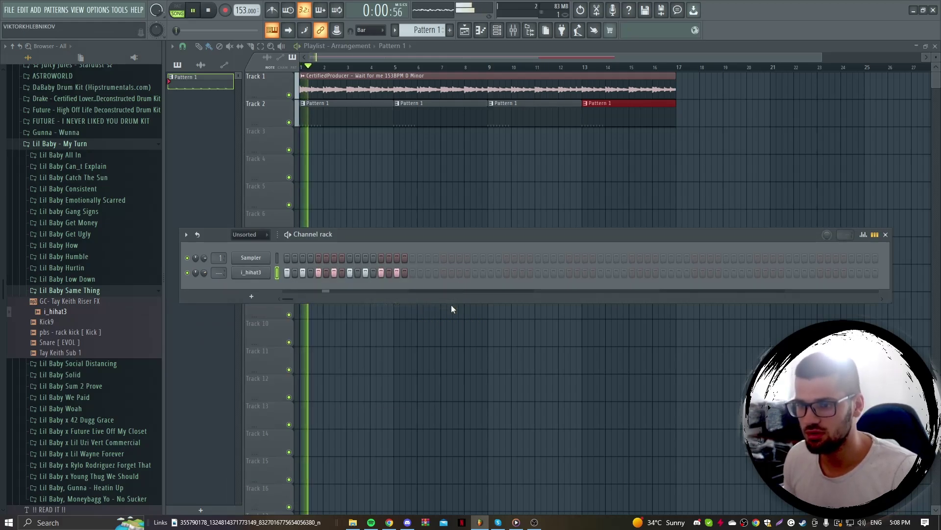
key(space)
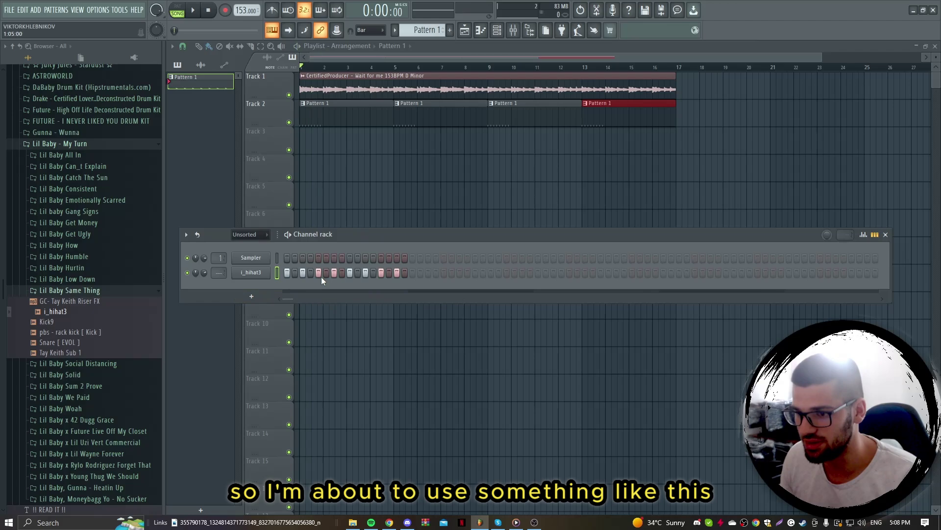
Clear the filled hi-hat steps after step 1 and place hits on steps 11, 17, 19, 23 and 29.
drag(303, 273, 444, 284)
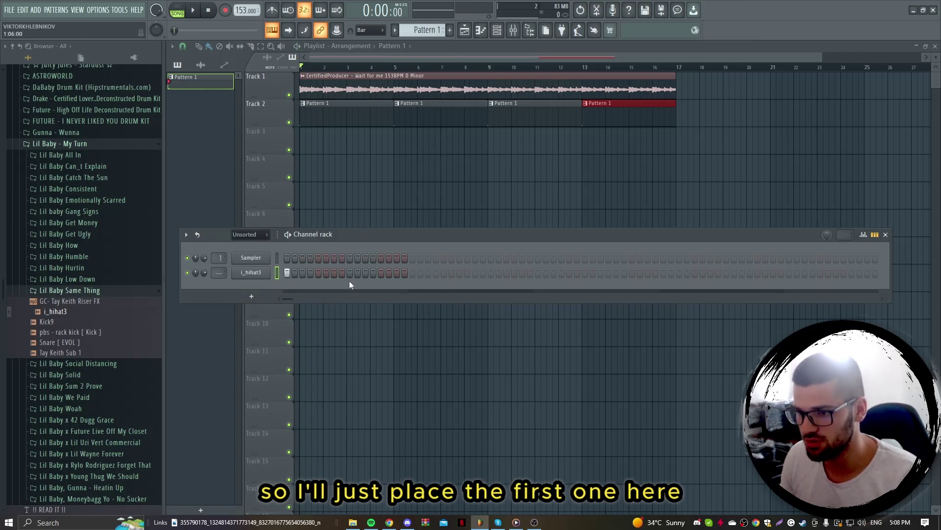
click(366, 272)
click(412, 272)
click(428, 273)
key(space)
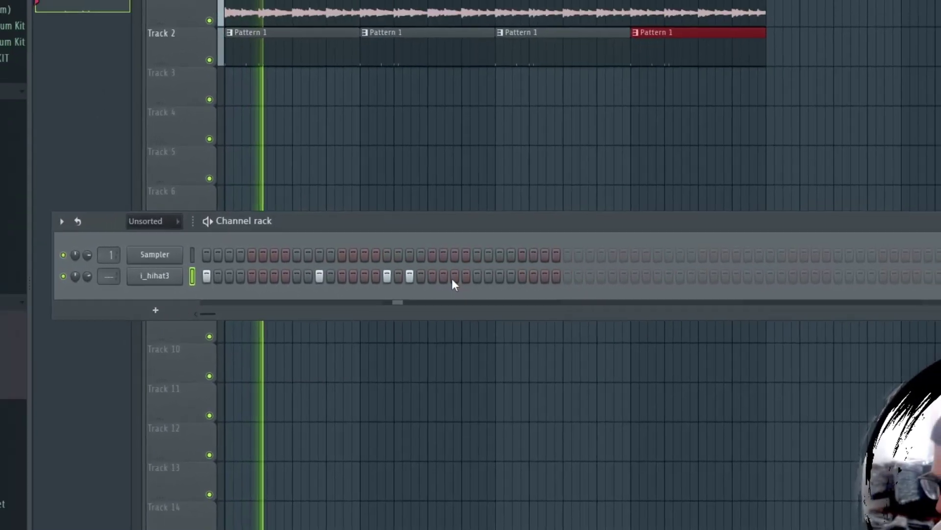
click(455, 276)
click(522, 276)
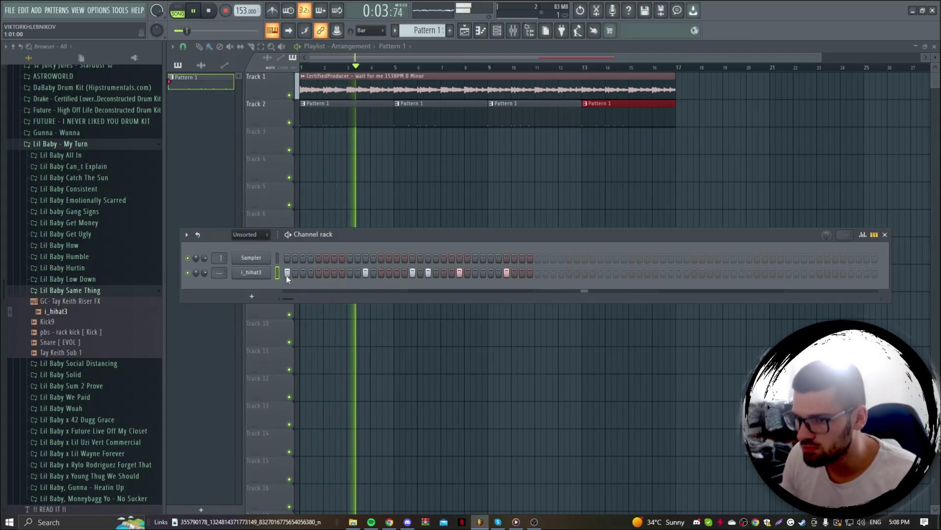
Duplicate all i_hihat3 notes in the piano roll so the two-bar hi-hat pattern repeats in bars 3 and 4.
right_click(269, 268)
click(283, 274)
key(space)
key(ctrl+a)
scroll(296, 248, down, 2)
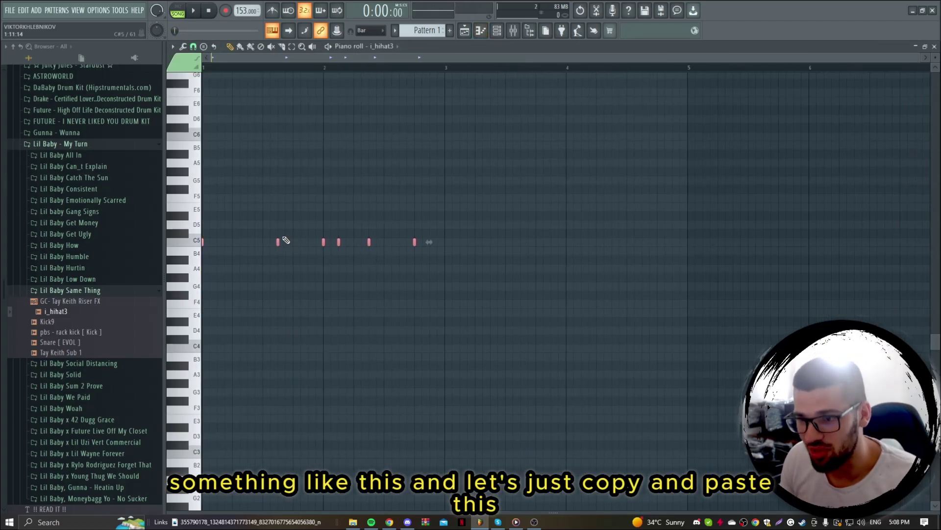
shift+drag(278, 241, 520, 244)
key(ctrl+d)
scroll(395, 156, down, 1)
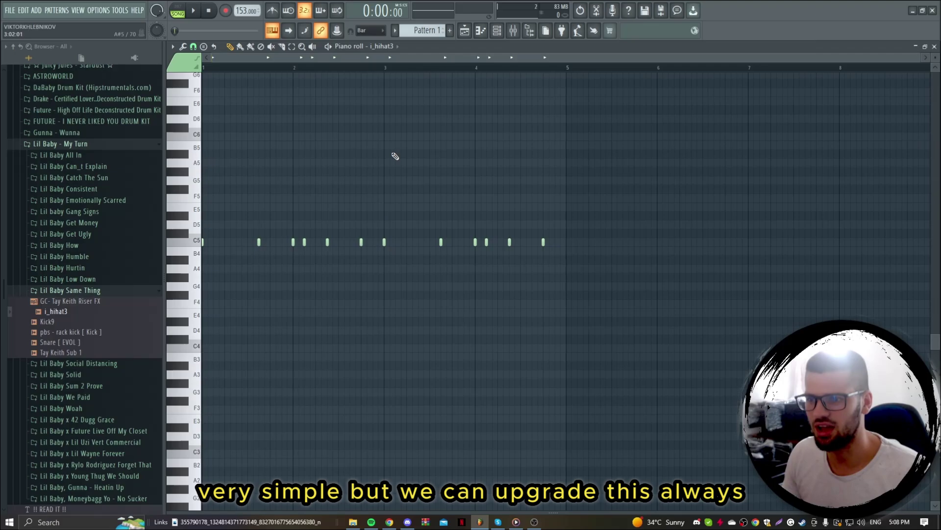
Load Clap [ Luger Slap ] from the Lil Baby Humble folder and place claps on steps 9, 25, 41 and 57.
click(497, 32)
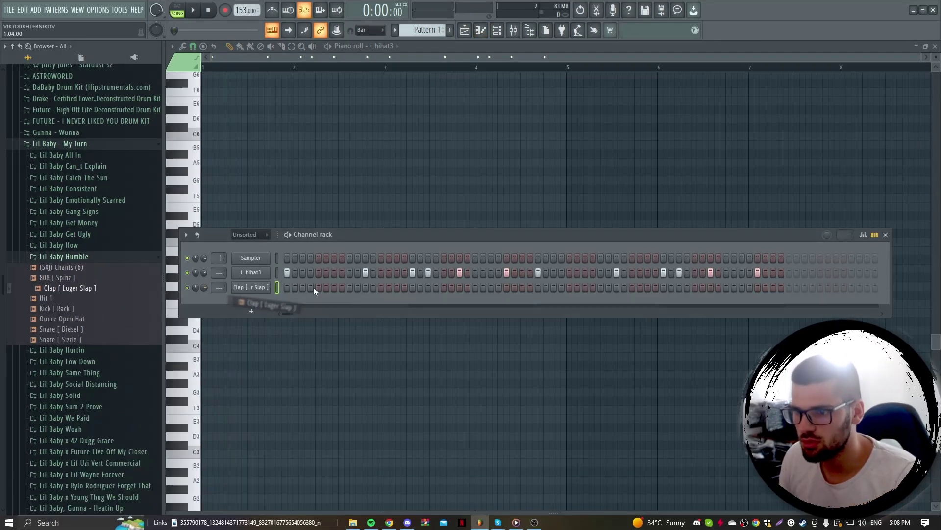
key(space)
click(350, 288)
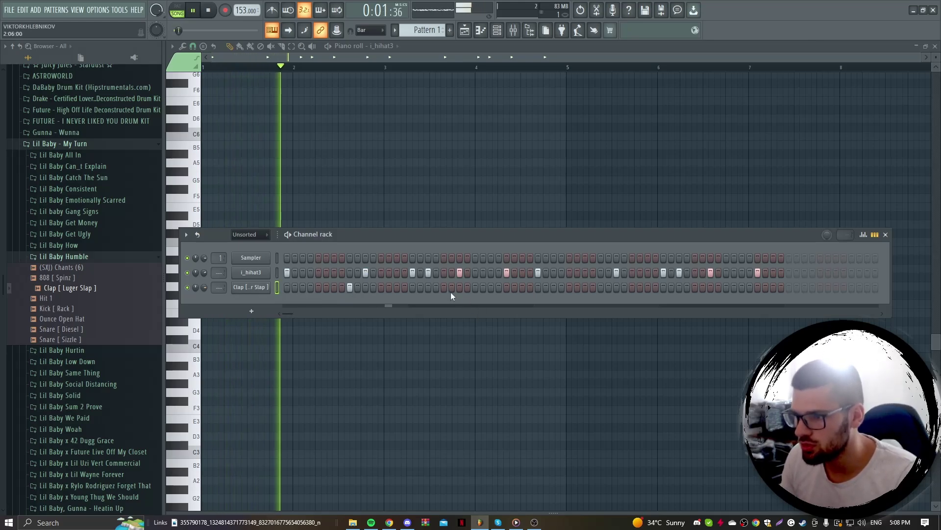
click(475, 287)
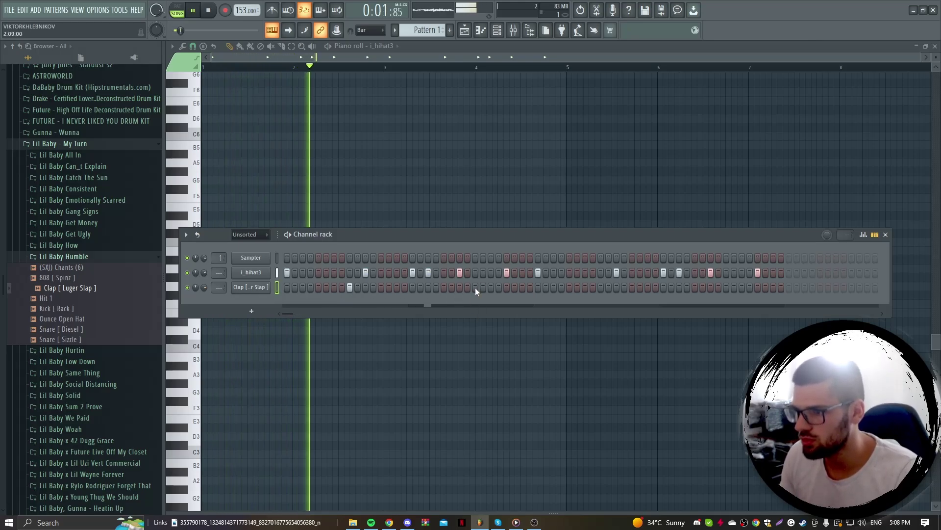
click(601, 288)
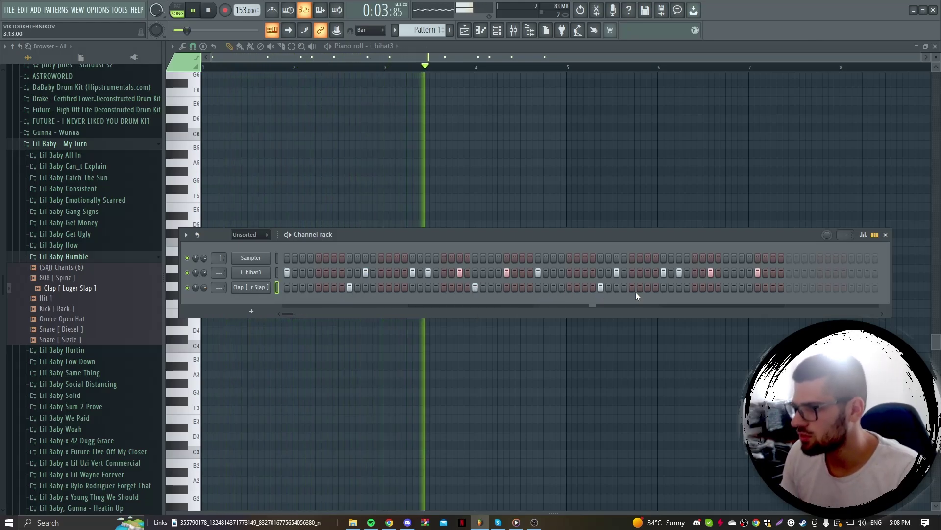
click(726, 287)
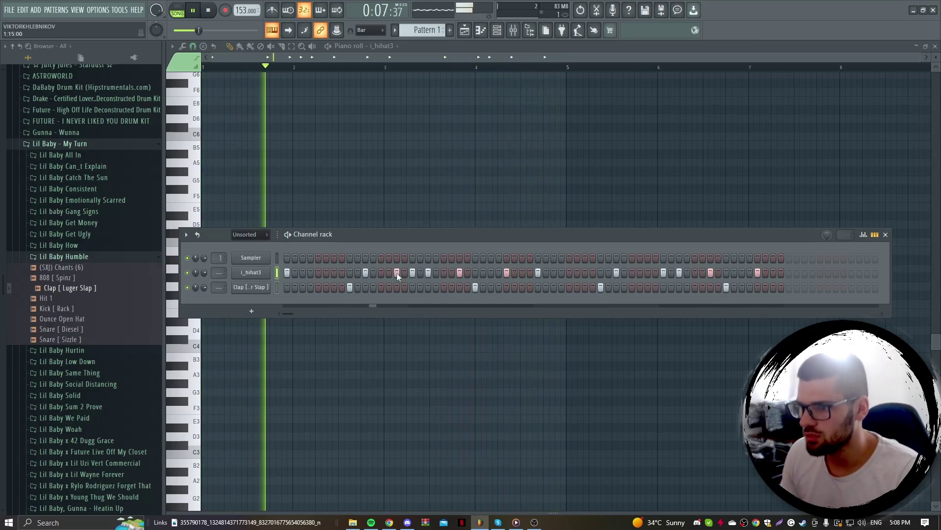
Add extra i_hihat3 hits on steps 7, 62 and 63 while playing the beat back.
key(space)
key(space)
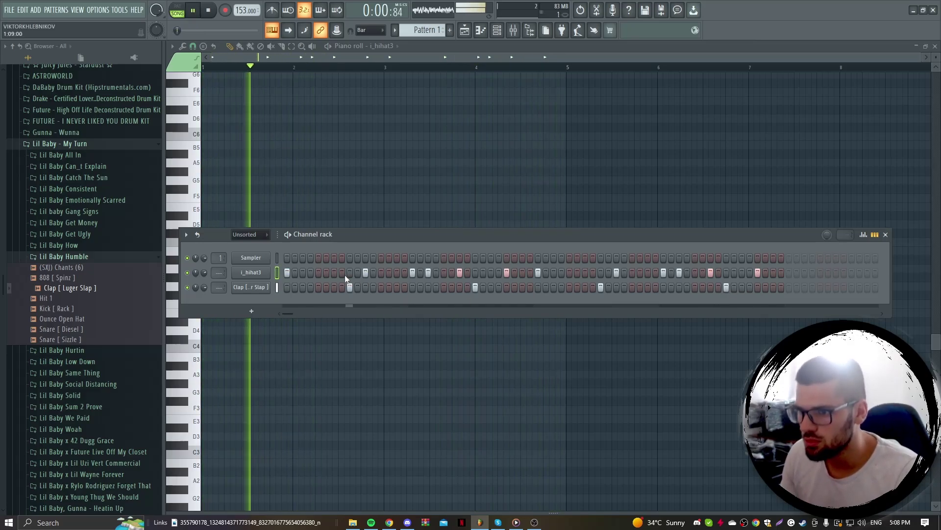
click(334, 272)
click(742, 272)
right_click(743, 273)
click(766, 273)
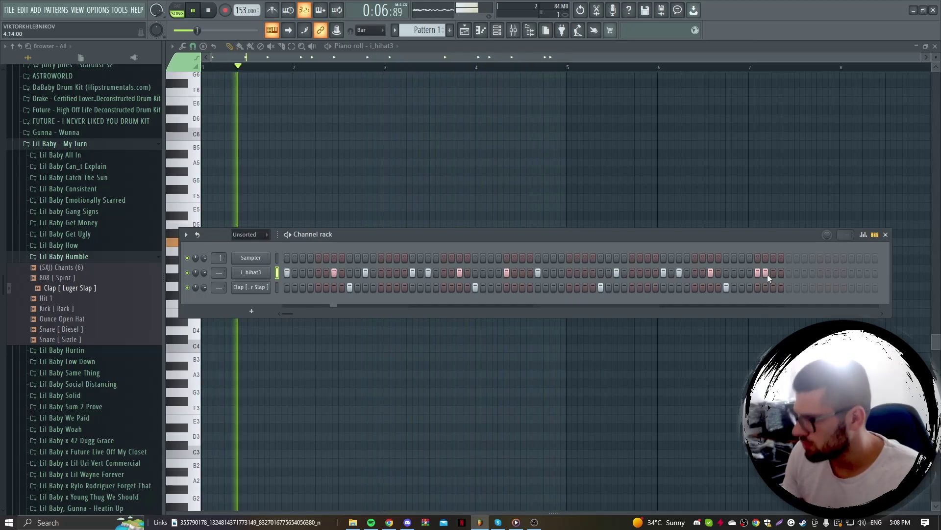
click(773, 273)
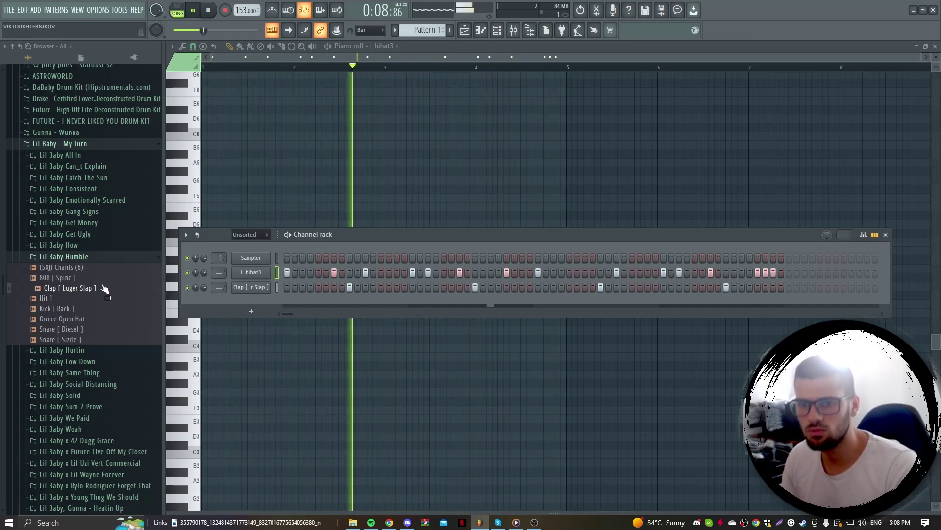
key(space)
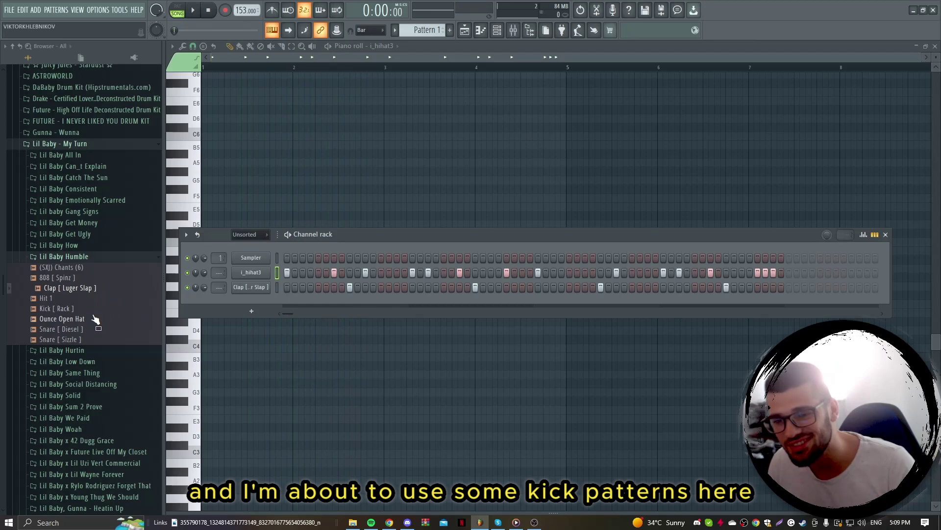
Load the Kick [ Rack ] sample as a channel and place kicks on steps 1, 15, 27, 31 and 33.
drag(251, 312, 251, 314)
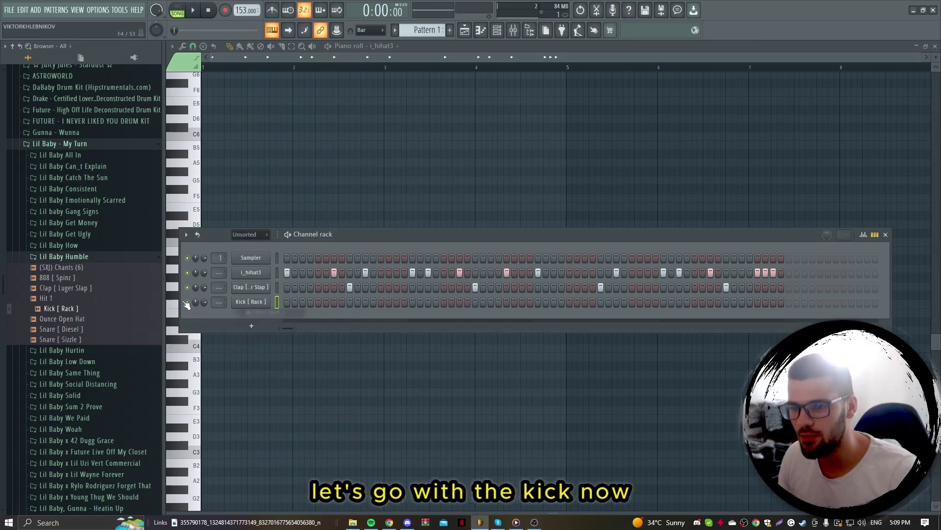
click(287, 301)
key(space)
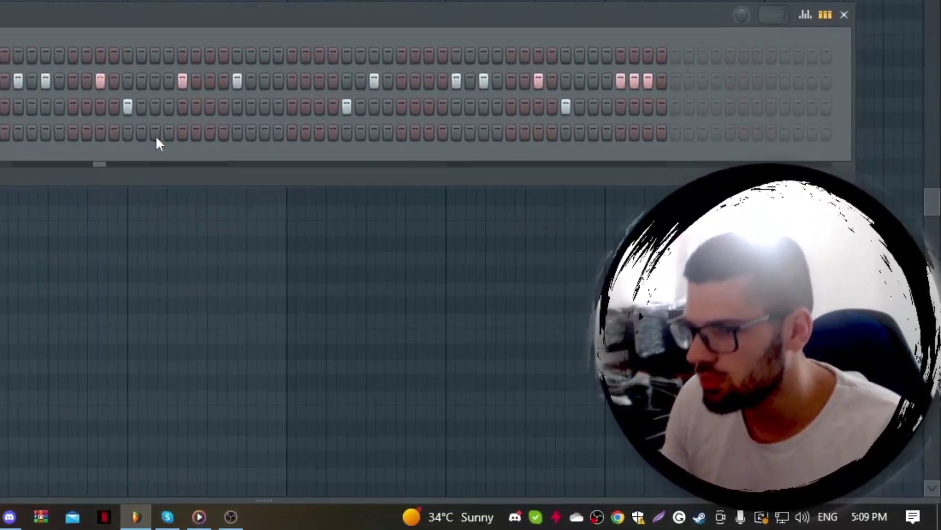
click(155, 132)
click(210, 133)
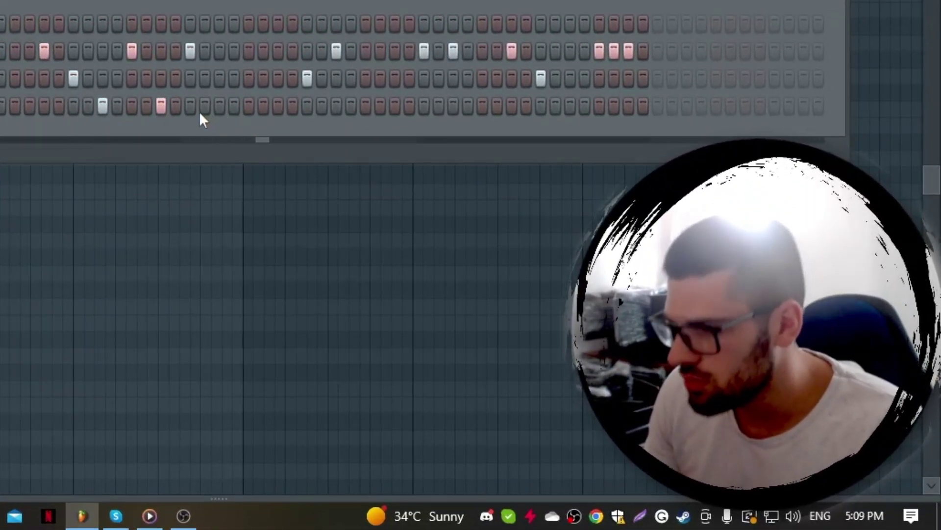
click(237, 132)
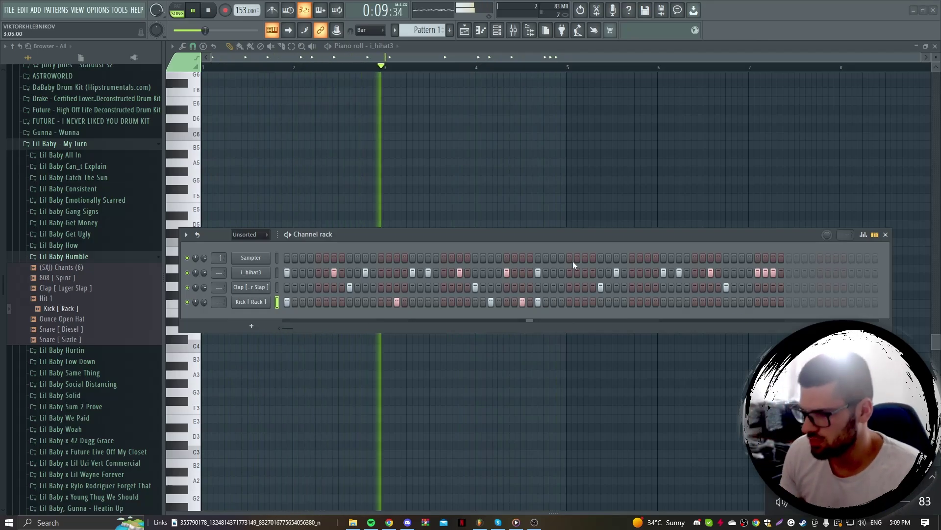
Delete the kick note at the start of bar 3 and copy the remaining four kick notes into bars 3 and 4.
right_click(270, 297)
click(282, 302)
key(space)
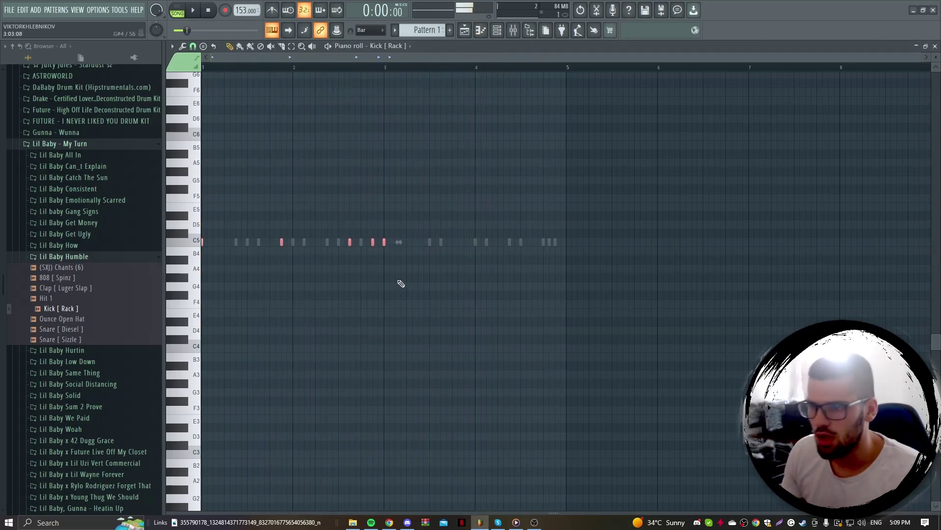
right_click(384, 242)
drag(450, 282, 201, 175)
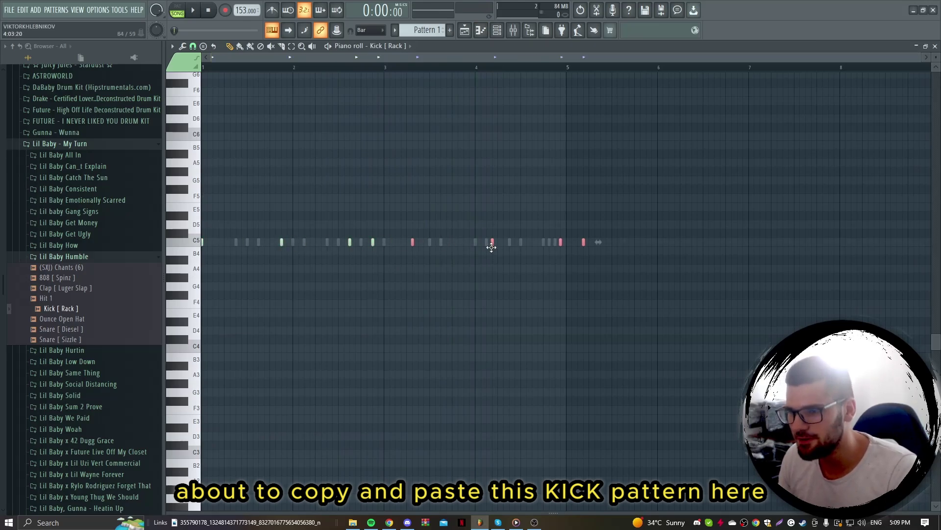
drag(491, 247, 466, 247)
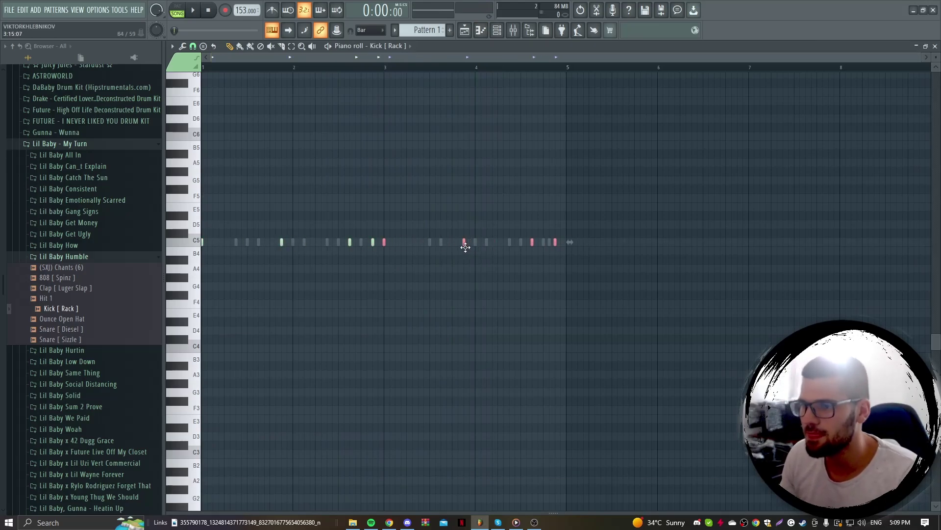
Deselect the copied kick notes and show the note control lane beneath the piano roll.
click(271, 512)
key(ctrl+d)
drag(469, 366, 471, 403)
Load 808 [ Spinz ] as a channel, copy the kick notes into it and shift them up two semitones to D5.
click(497, 32)
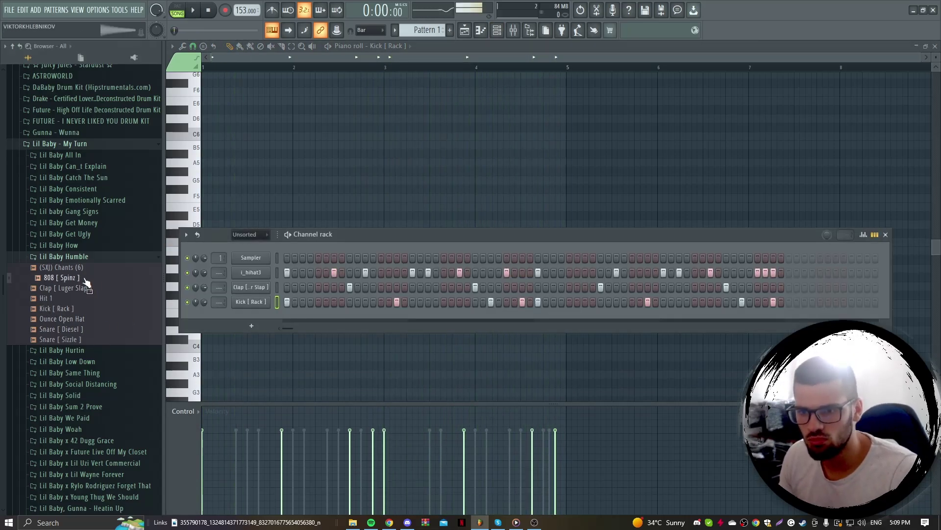
drag(86, 282, 154, 301)
drag(204, 325, 252, 324)
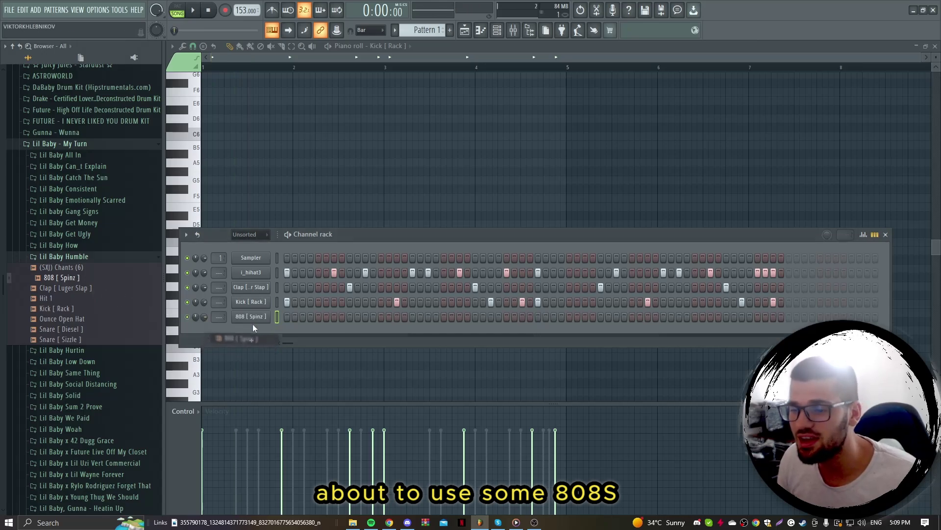
click(247, 317)
right_click(353, 351)
click(398, 405)
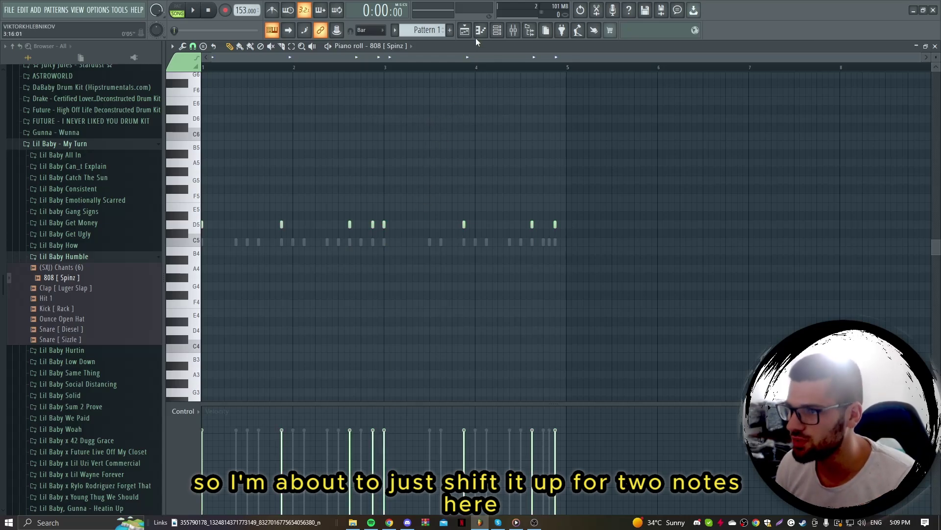
Raise the last 808 note in bar 2 to F5 and set the 808 [ Spinz ] channel to cut itself.
drag(373, 224, 379, 198)
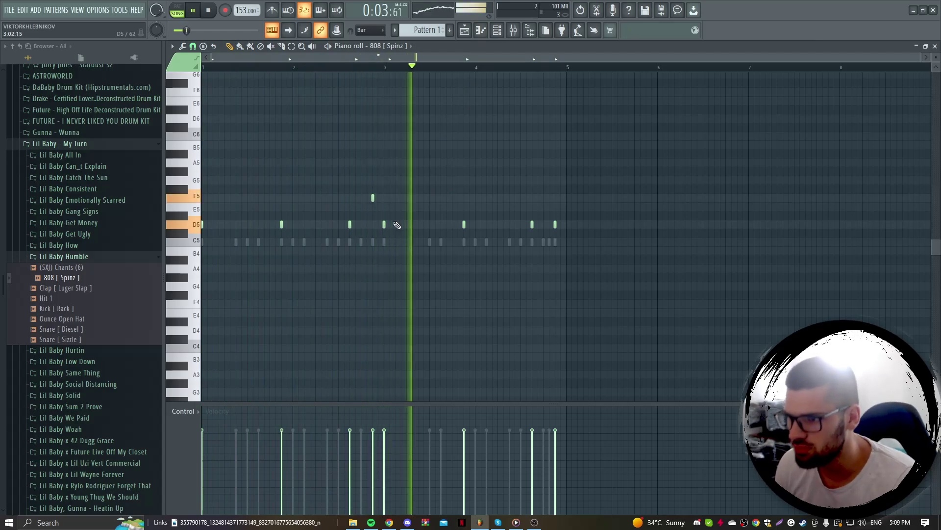
click(497, 30)
right_click(270, 312)
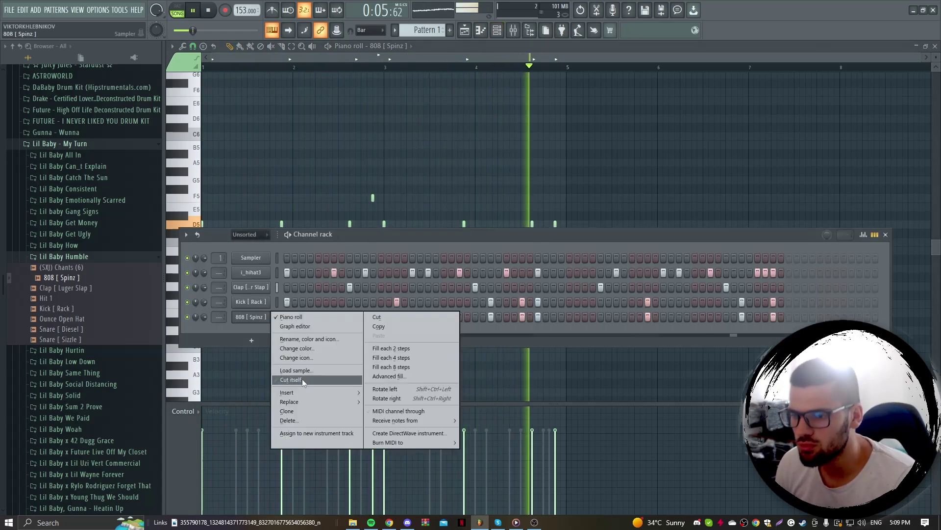
click(304, 378)
Lower the four 808 notes from bar 3 onward to C5 and deselect them.
right_click(454, 173)
drag(378, 216, 622, 259)
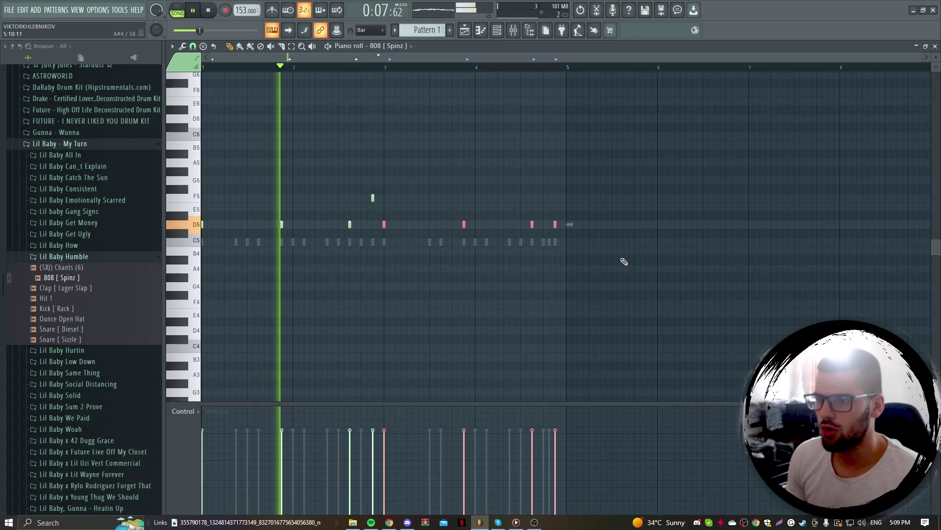
key(shift+Down)
key(Down)
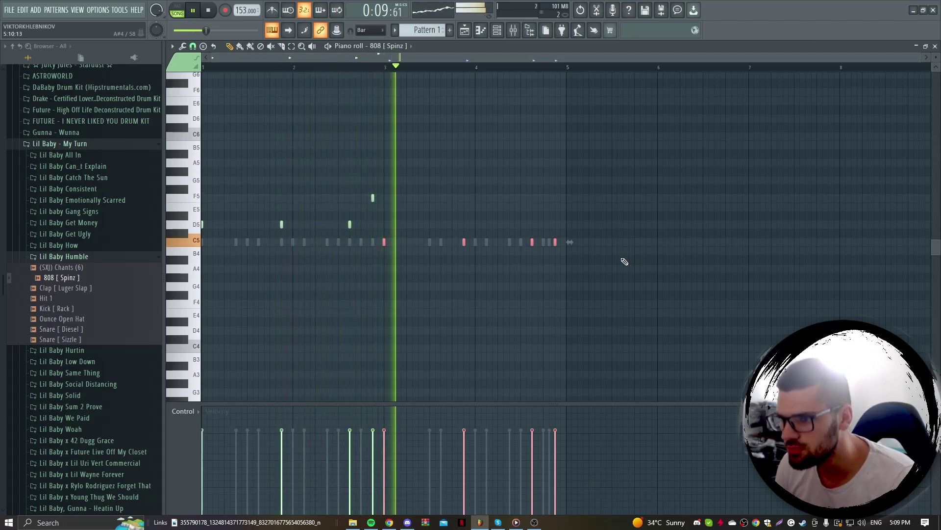
key(ctrl+d)
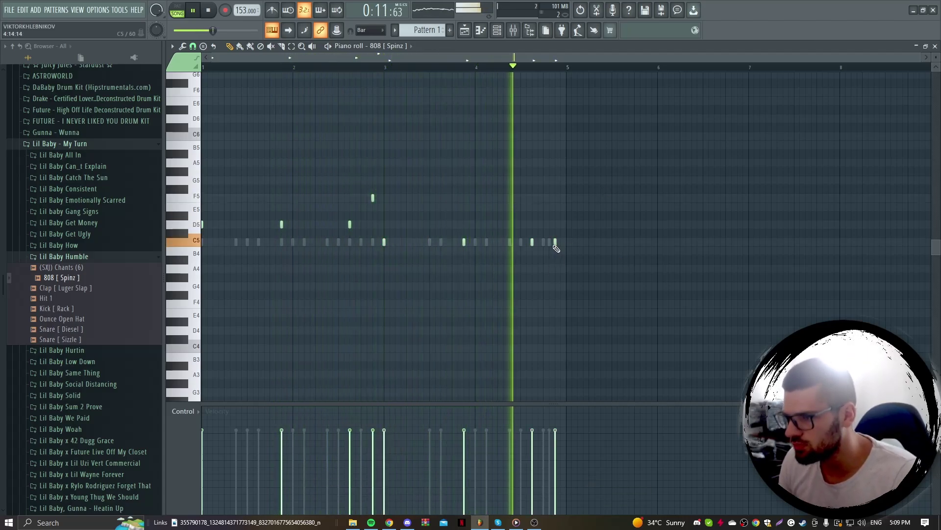
Load Ounce Open Hat and Snare [ Diesel ] as channels and place an open hat hit on step 3 of bar 3.
key(F6)
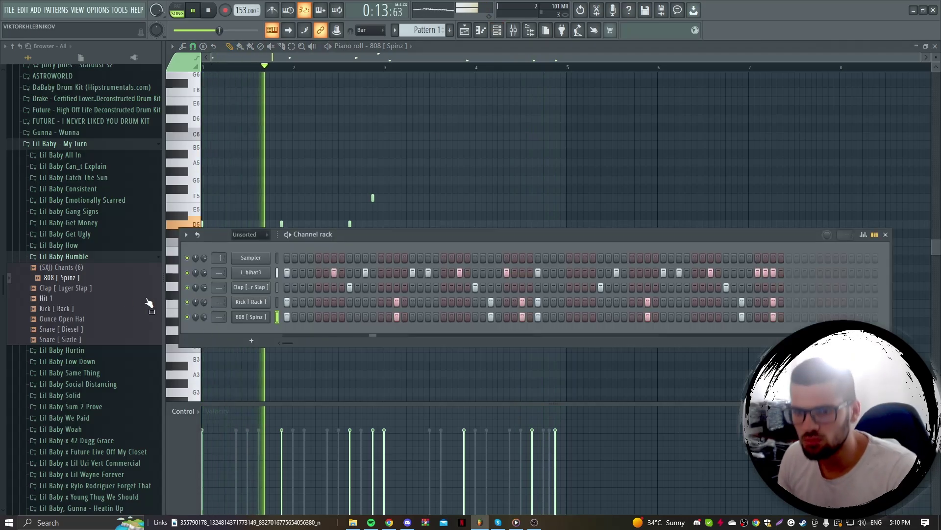
drag(88, 320, 242, 329)
key(space)
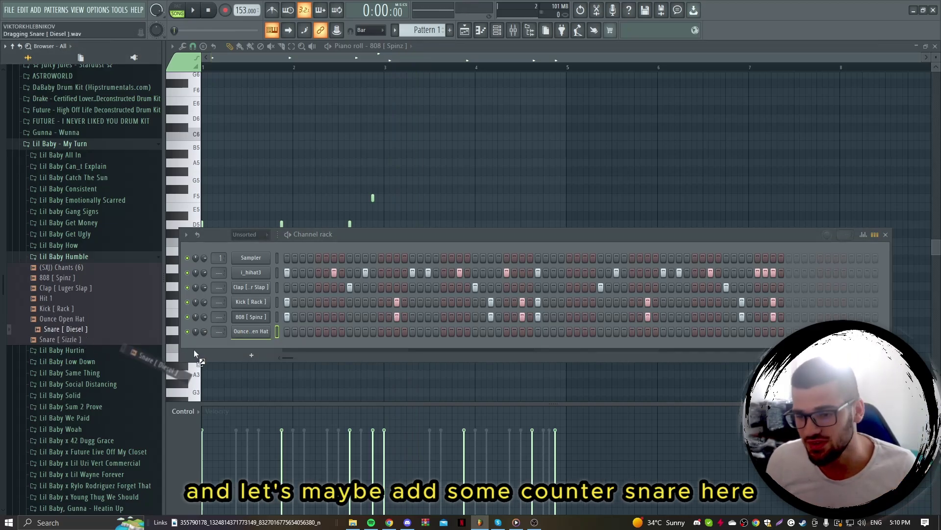
drag(193, 350, 228, 345)
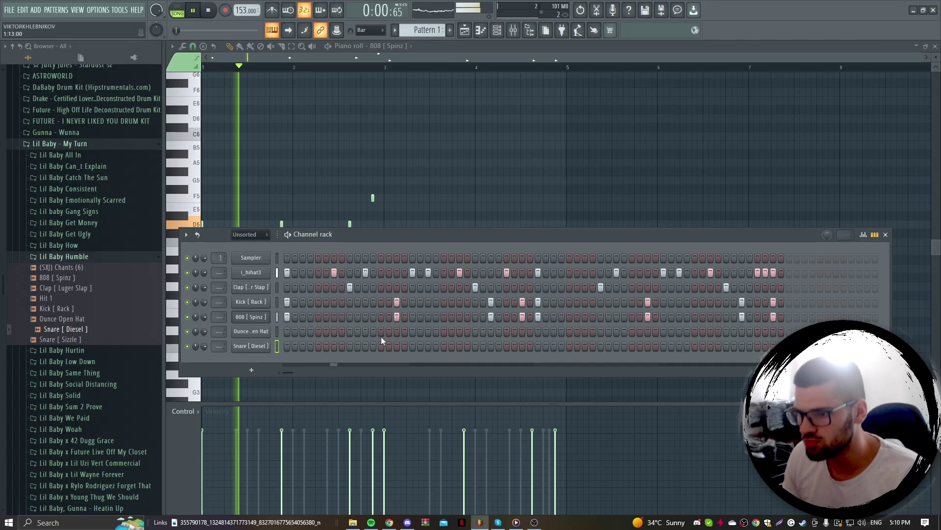
click(553, 331)
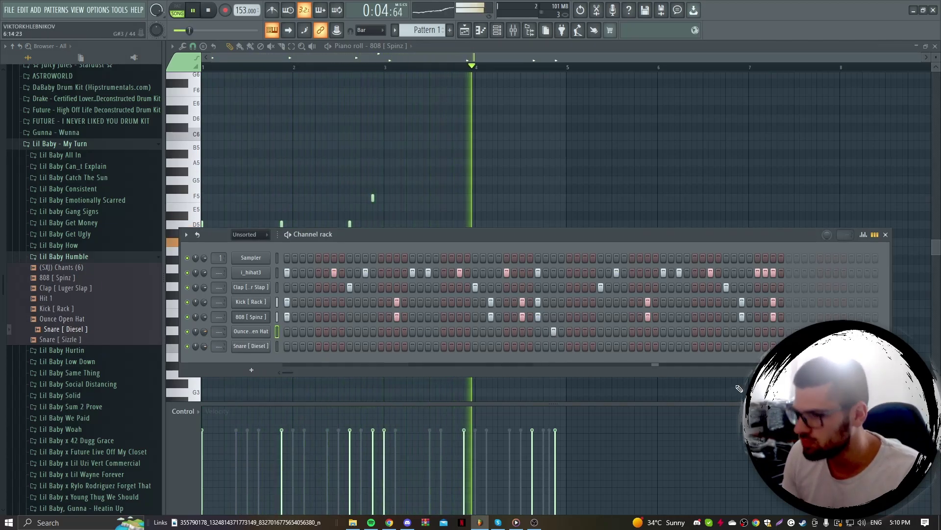
Try Snare [ Diesel ] hits on steps 3 and 7 of bar 4.
click(711, 346)
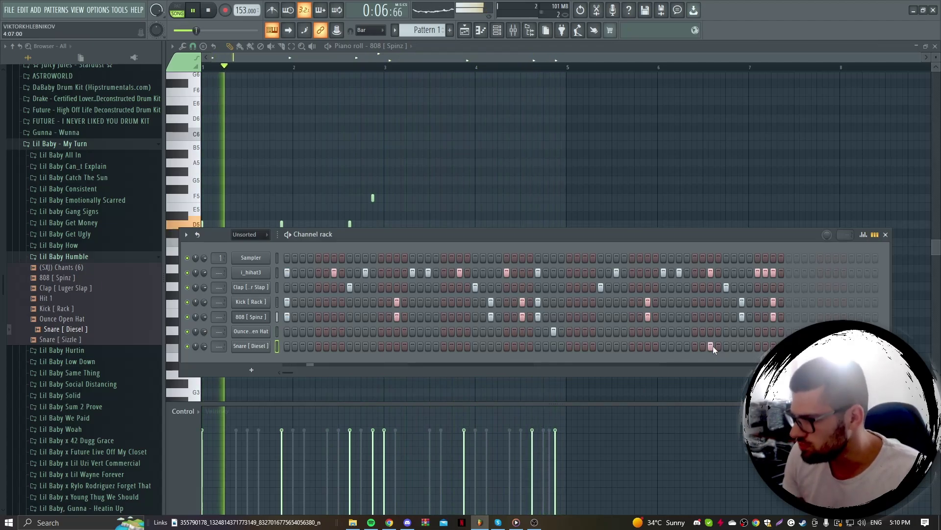
click(711, 346)
click(679, 346)
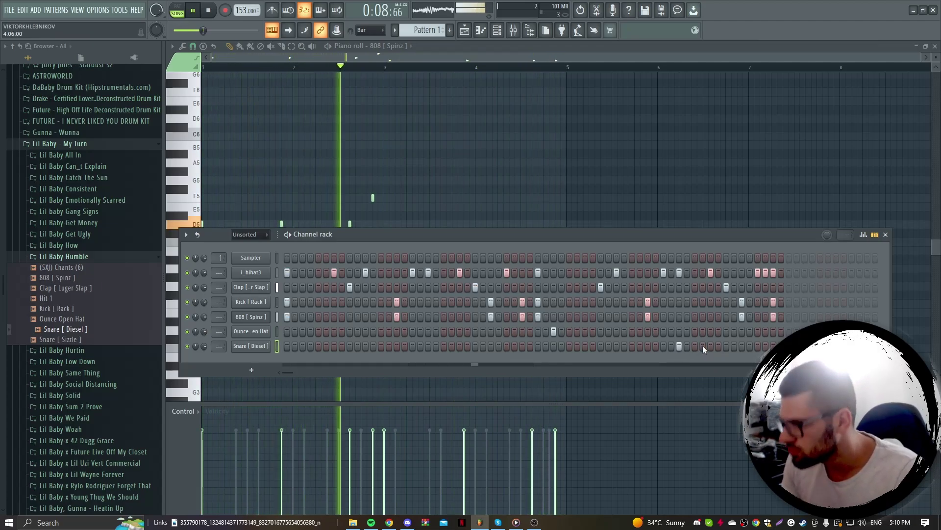
click(709, 346)
right_click(709, 346)
right_click(679, 348)
Place Snare [ Diesel ] hits on step 3 of bar 2, step 15 of bar 3 and step 3 of bar 4.
click(648, 346)
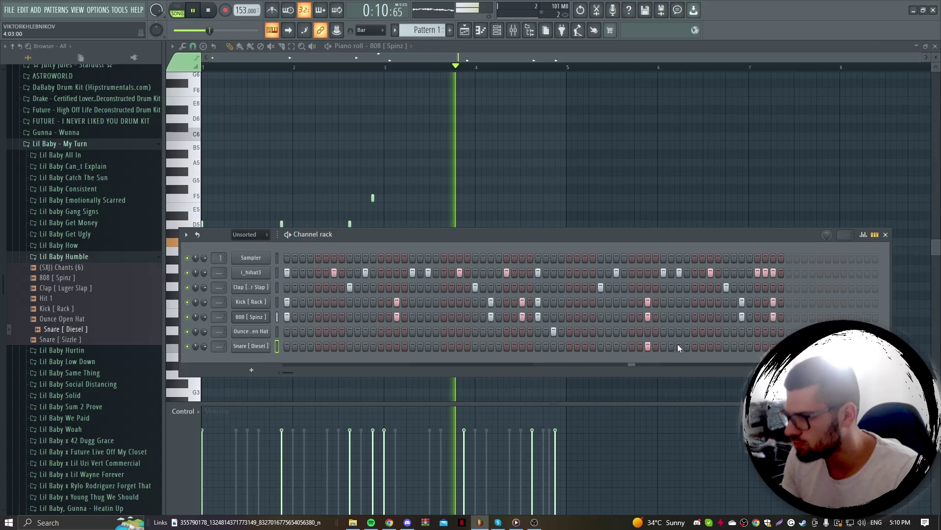
click(679, 346)
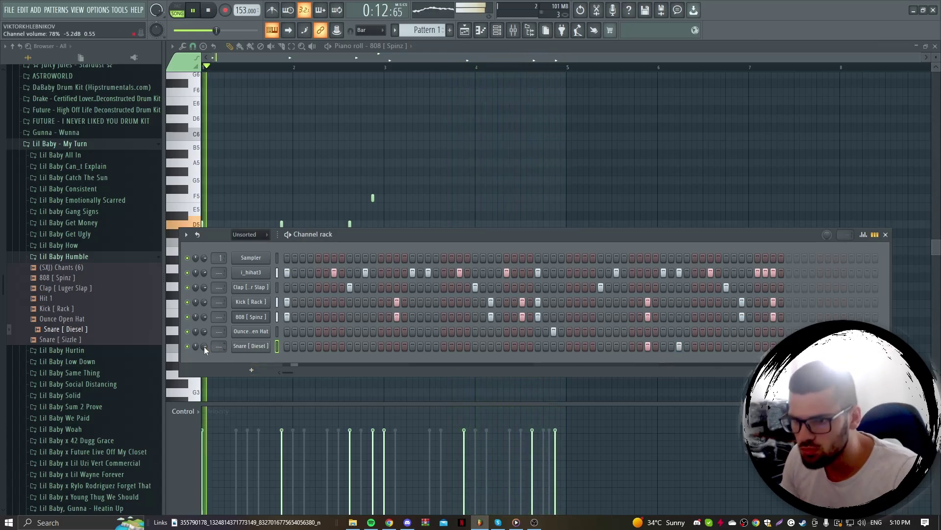
click(427, 345)
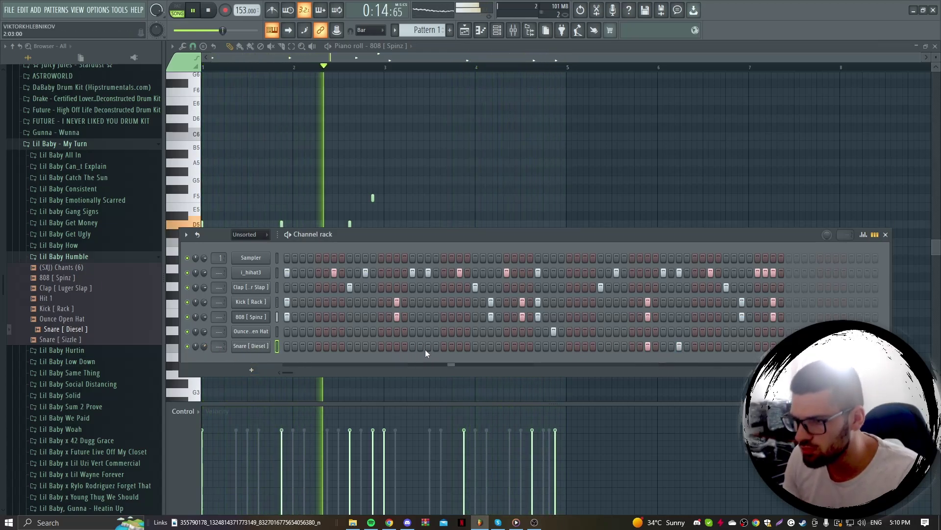
click(244, 346)
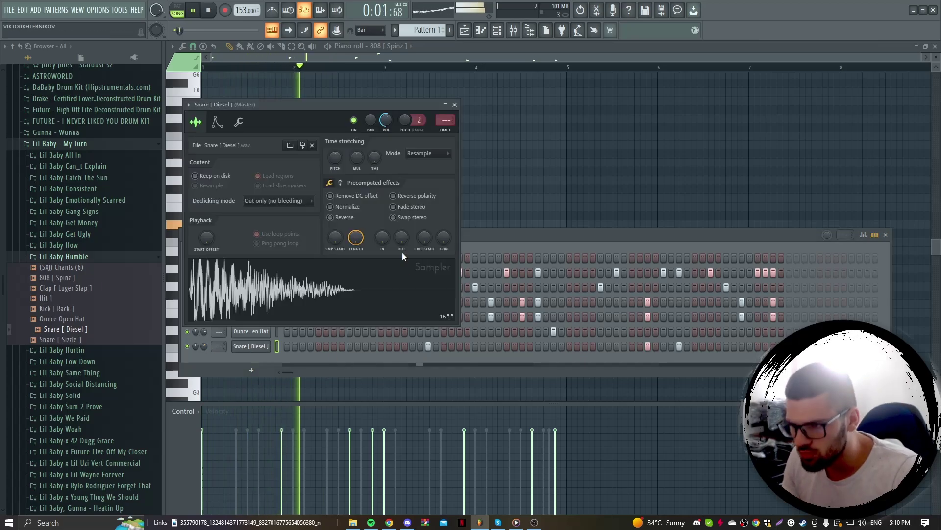
key(Escape)
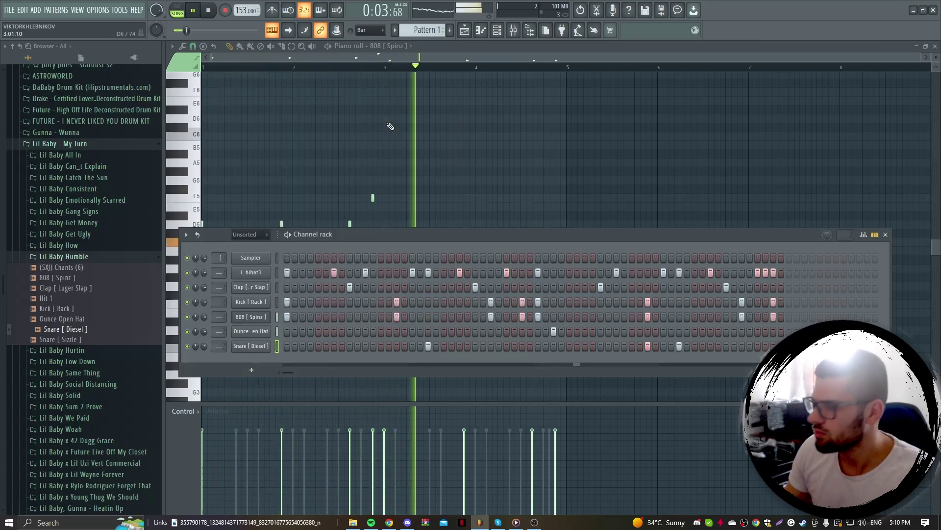
click(861, 522)
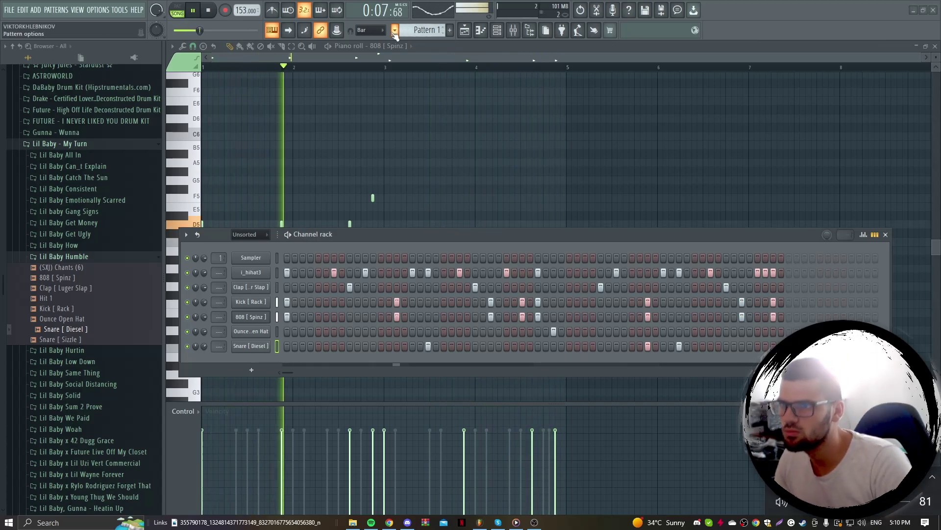
Split Pattern 1 by channel into separate patterns and stop playback.
click(395, 31)
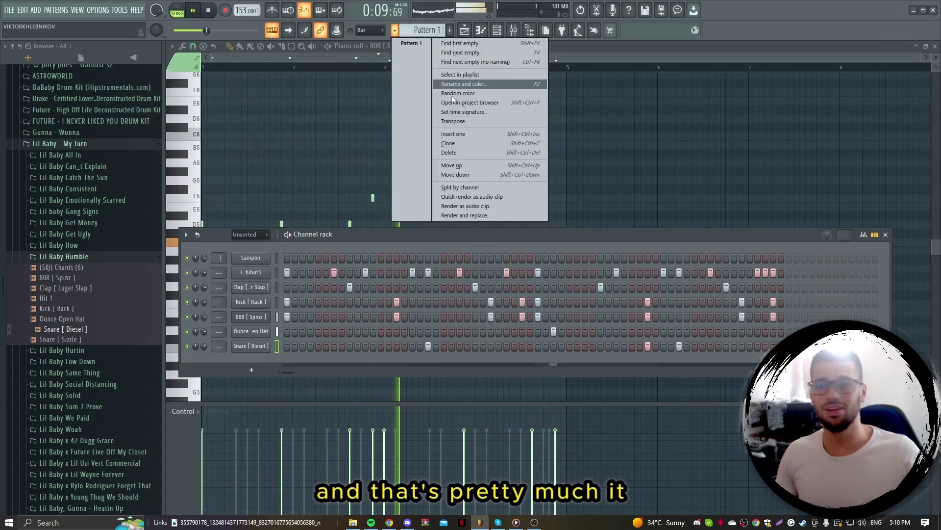
click(473, 186)
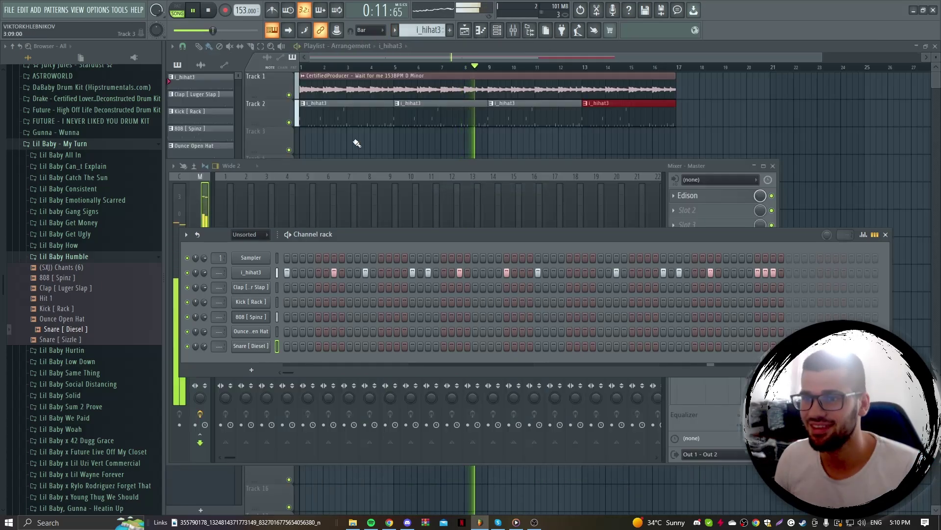
click(208, 11)
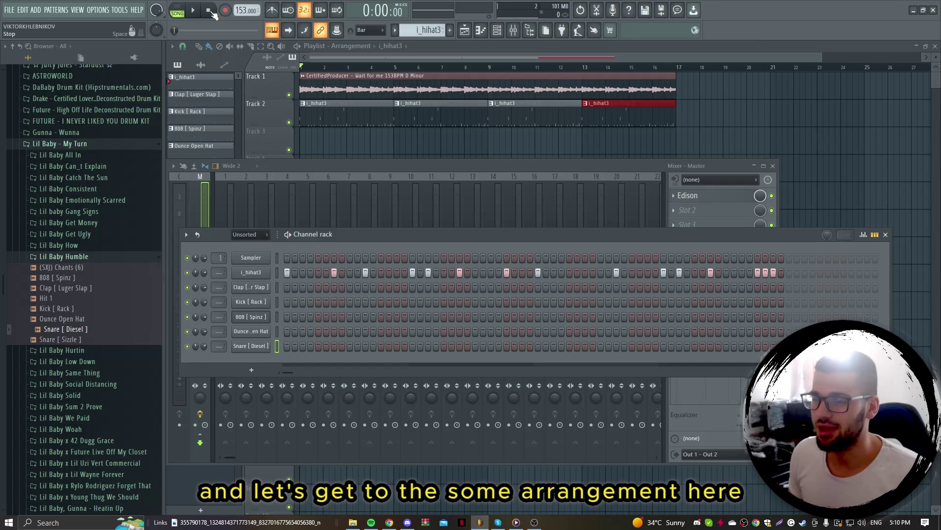
Lay out one clip of each split pattern on tracks 2 to 7 from bar 9 and duplicate the set into four repeats.
right_click(759, 113)
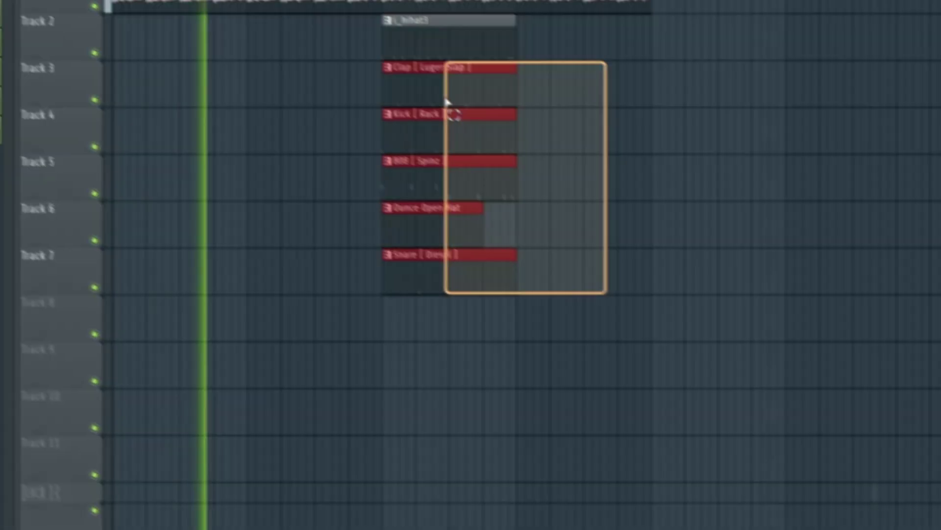
key(ctrl+b)
drag(579, 117, 496, 68)
key(ctrl+b)
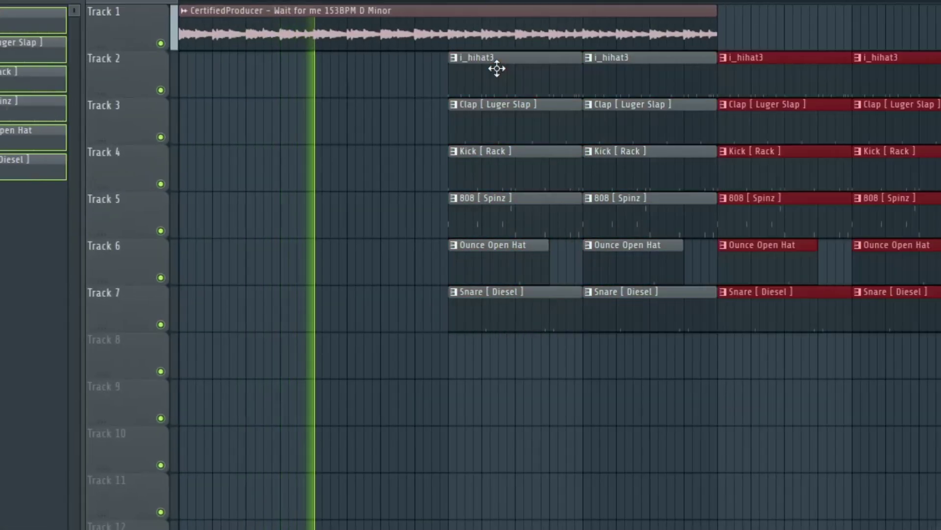
Slice the "Wait for me" audio clip at bar 9, duplicate its second half up to bar 25 and play the arrangement.
scroll(292, 146, down, 2)
key(c)
drag(374, 10, 394, 52)
ctrl+click(595, 38)
key(ctrl+b)
key(space)
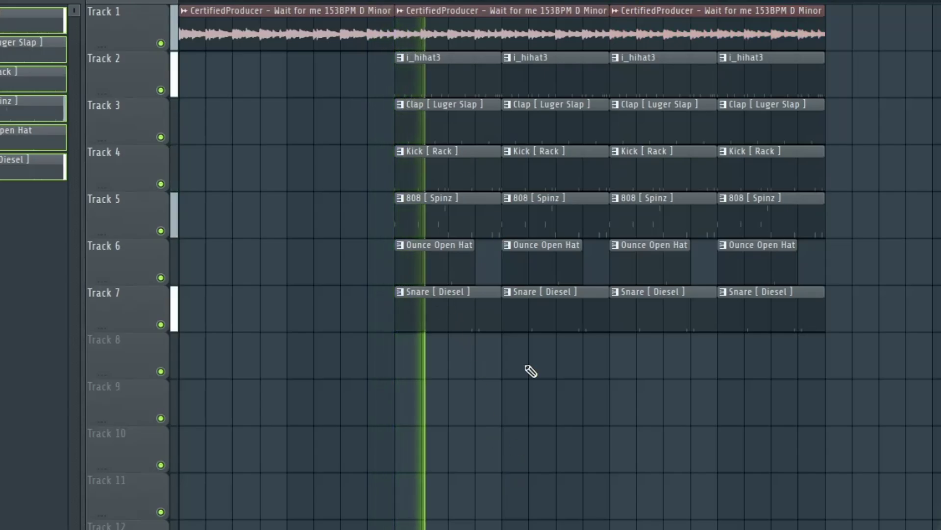
key(F6)
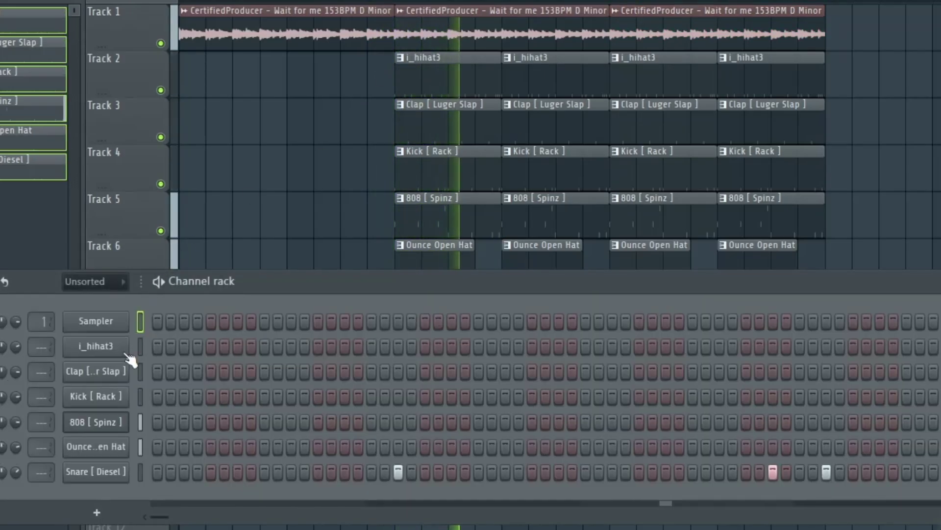
key(F6)
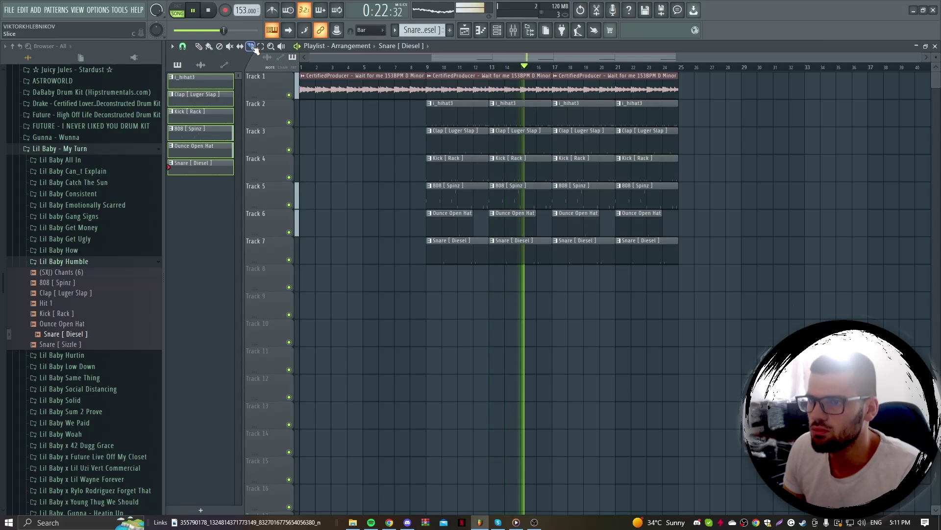
Slice the "Wait for me" audio at bar 13 and delete the audio clip that starts at bar 17.
click(492, 90)
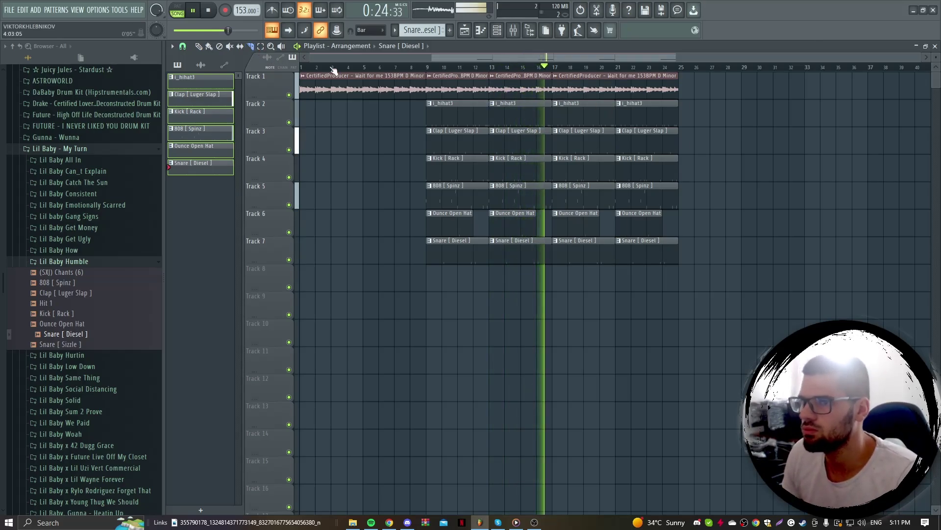
click(199, 47)
right_click(563, 90)
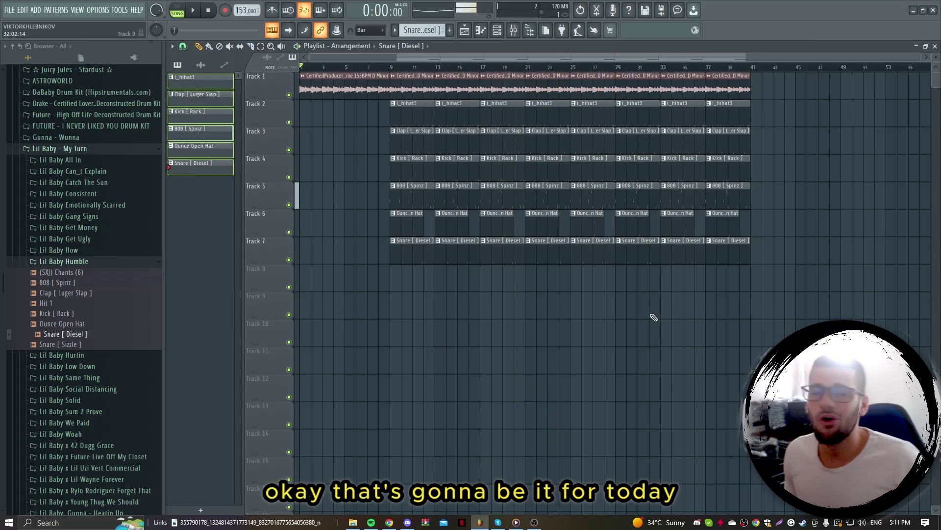